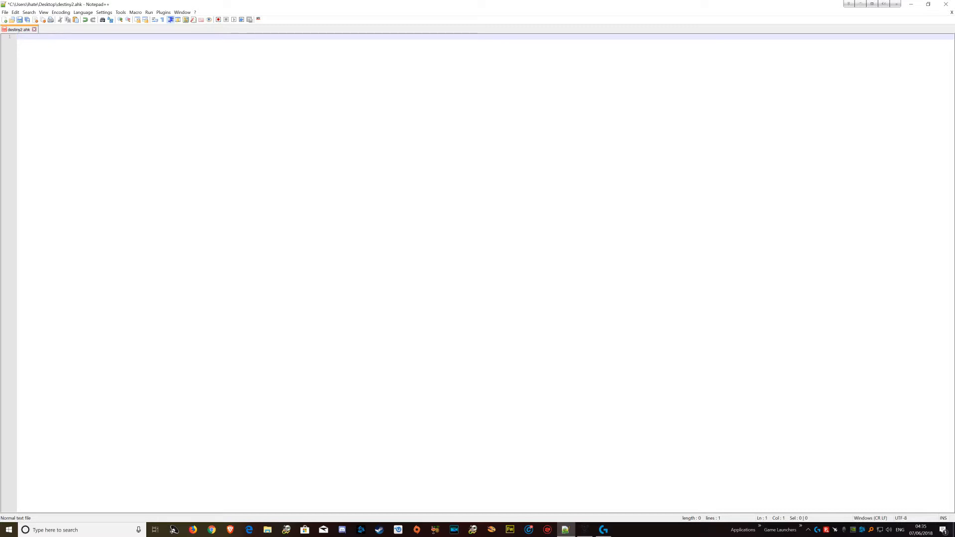
- Start the script with the hotkey line "^p::" and open a "Loop, 200" block with a brace
type("^p::")
key("Return")
type("Loop, 200")
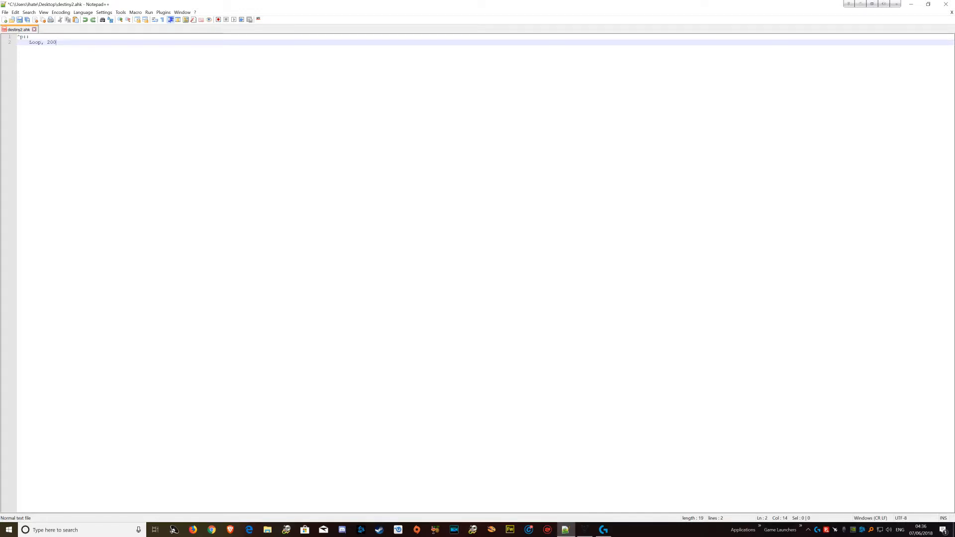
key("Return")
type("{")
- Fill the loop body with the lines "Send, {f down}", "Sleep, 1500", "Send, {f up}" and "Sleep, 100"
key("Return")
type("Send, {f down}")
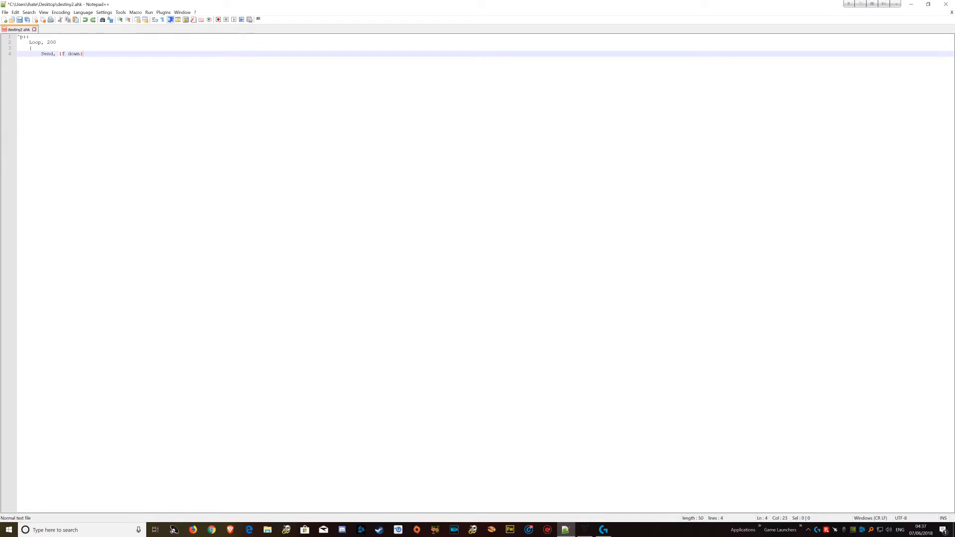
key("Return")
type("Sleep, 1500")
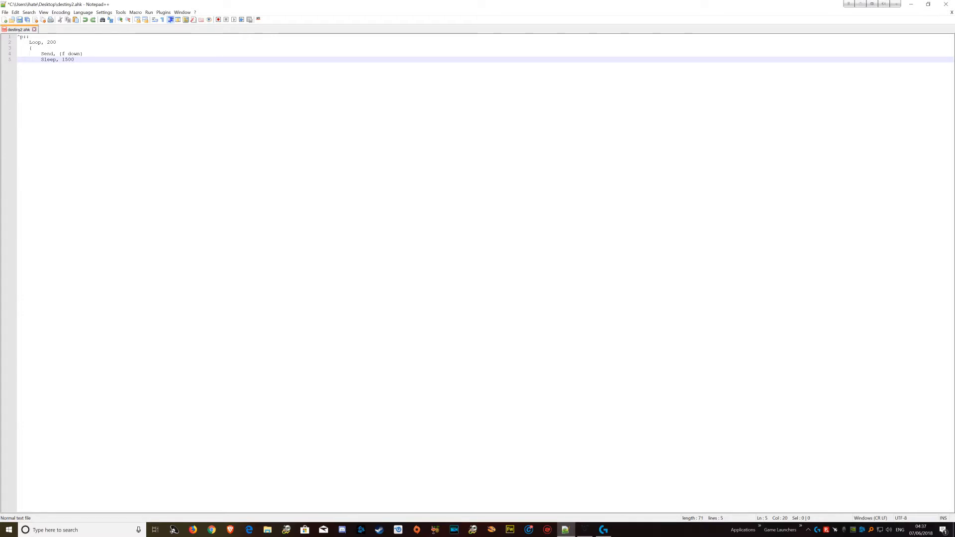
key("Return")
type("Send, {f up}")
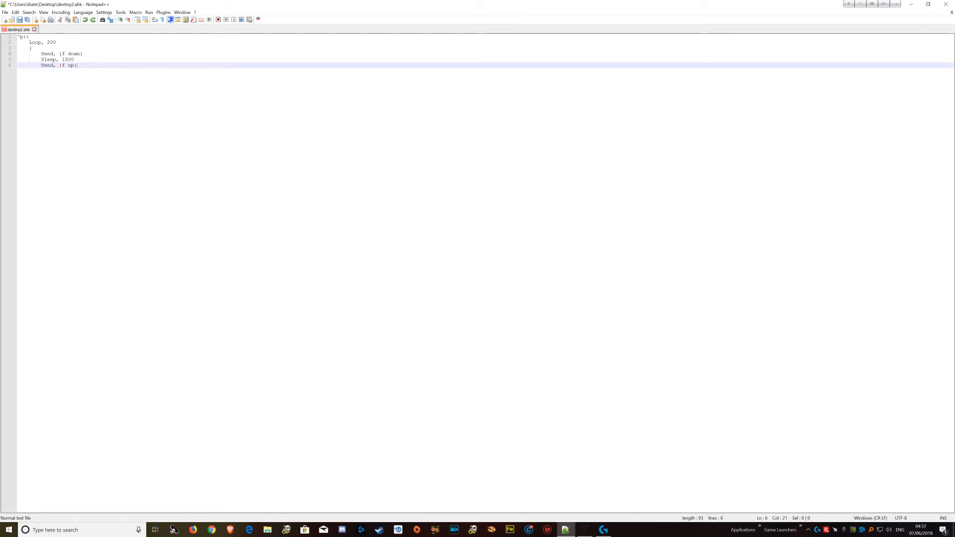
key("Return")
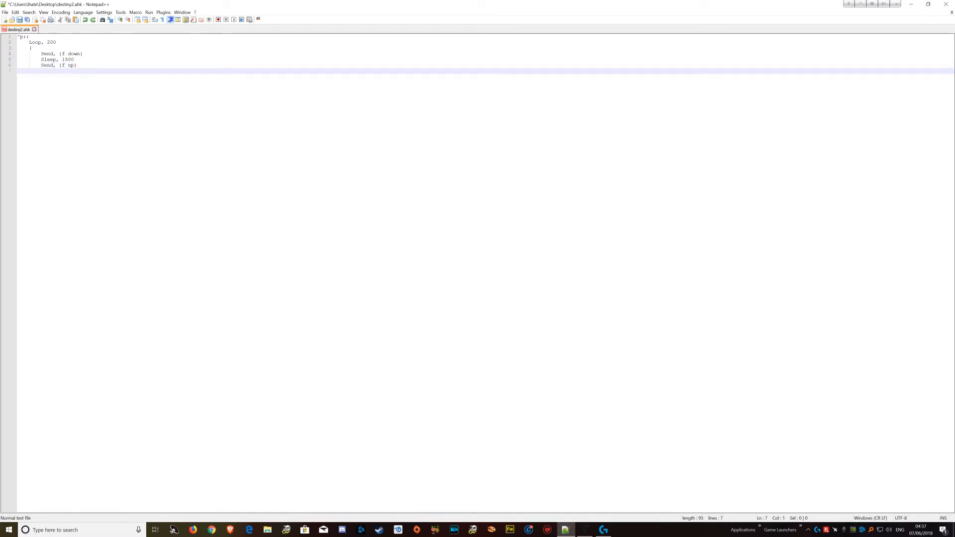
type("Sleep, 100")
- Close the loop block with a brace, end the hotkey with an unindented "return" and save the script
key("Return")
key("BackSpace")
type("}")
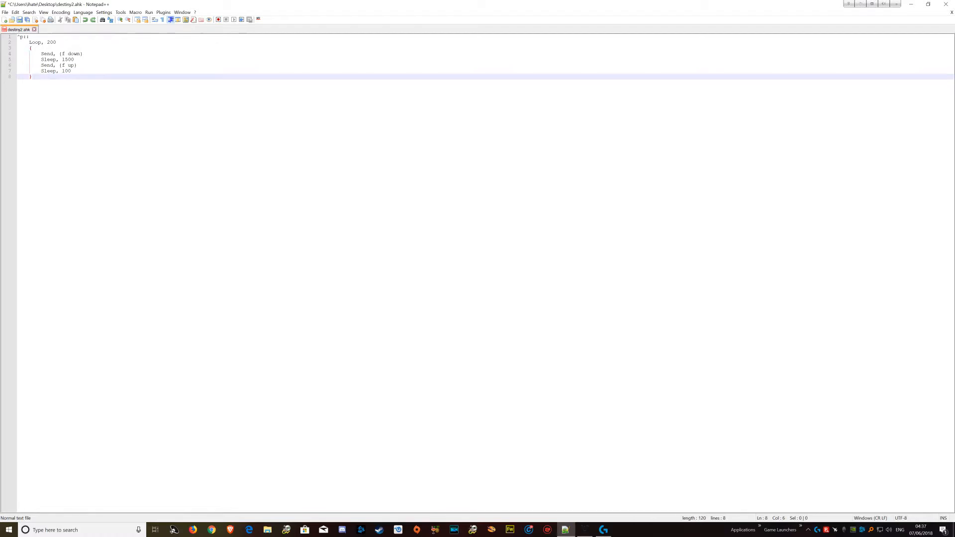
key("Return")
key("BackSpace")
type("return")
key("ctrl+s")
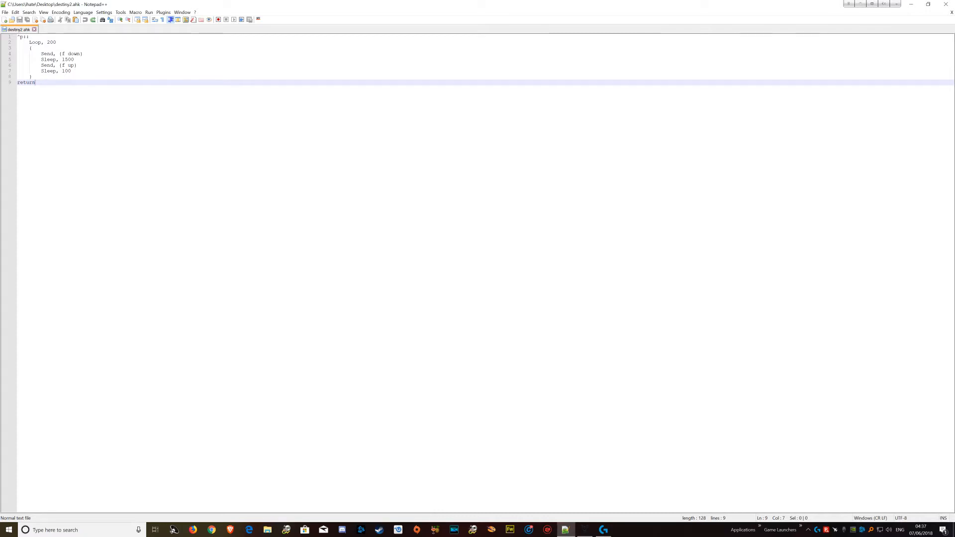
- Switch to Destiny 2 and return to the script in Notepad++
left_click(585, 529)
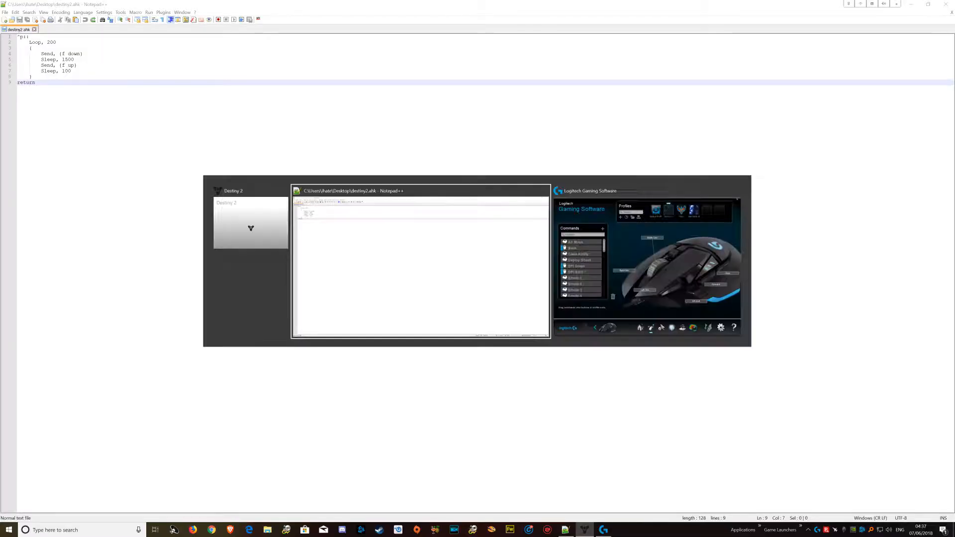
left_click(71, 71)
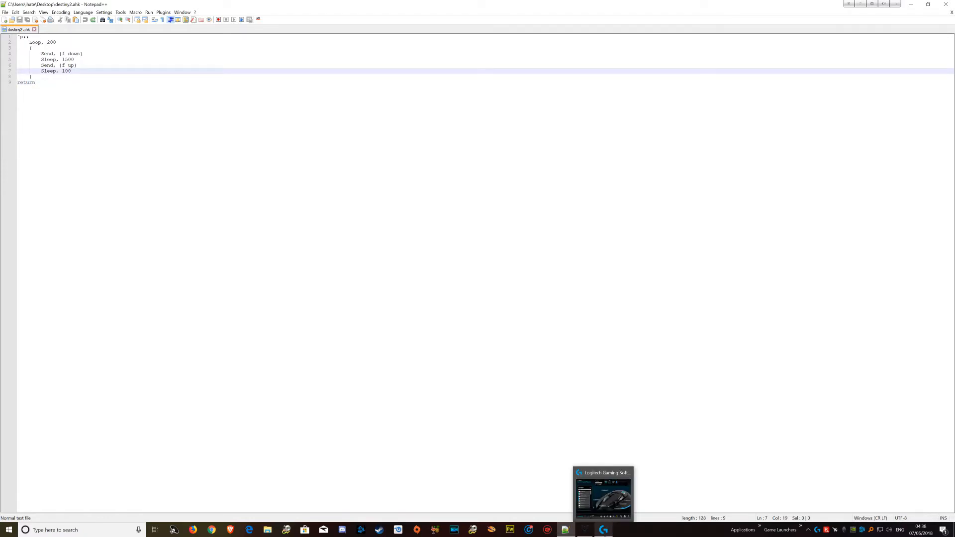
- Switch to Logitech Gaming Software, try the on-board memory mode and set the mouse back to Automatic Game Detection
left_click(603, 530)
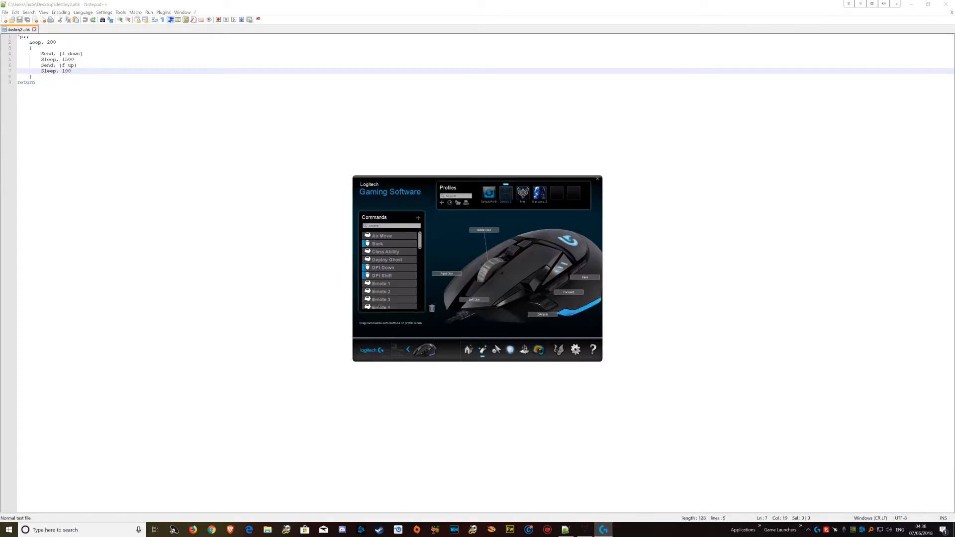
left_click(467, 351)
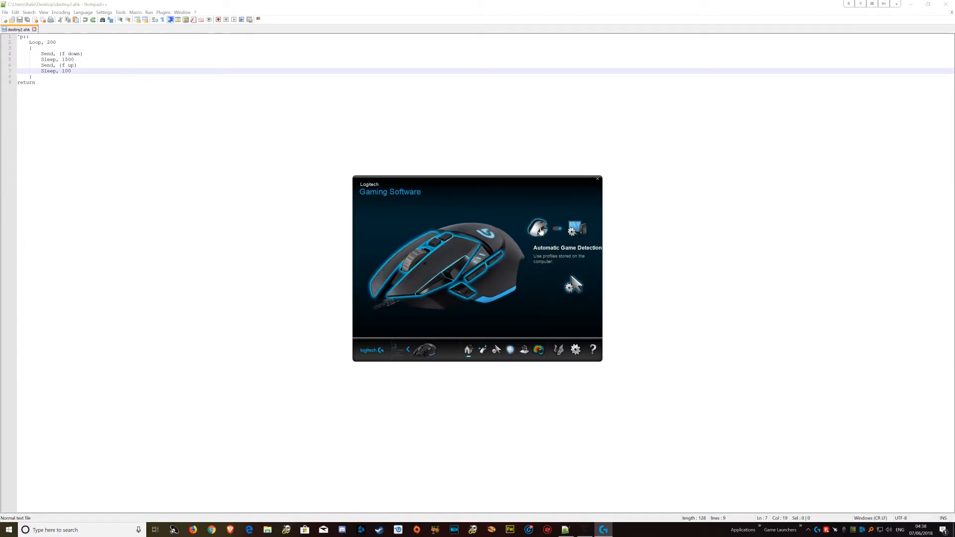
left_click(540, 230)
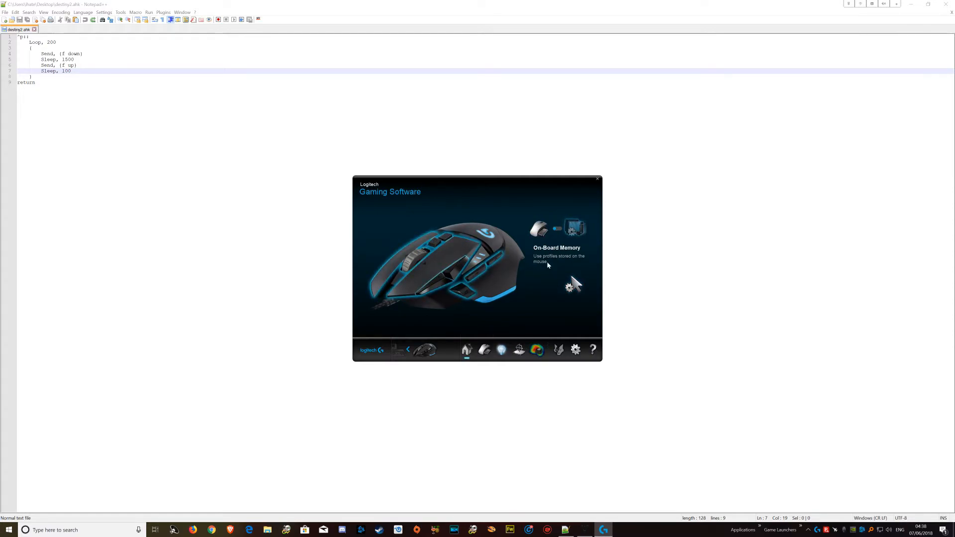
left_click(573, 229)
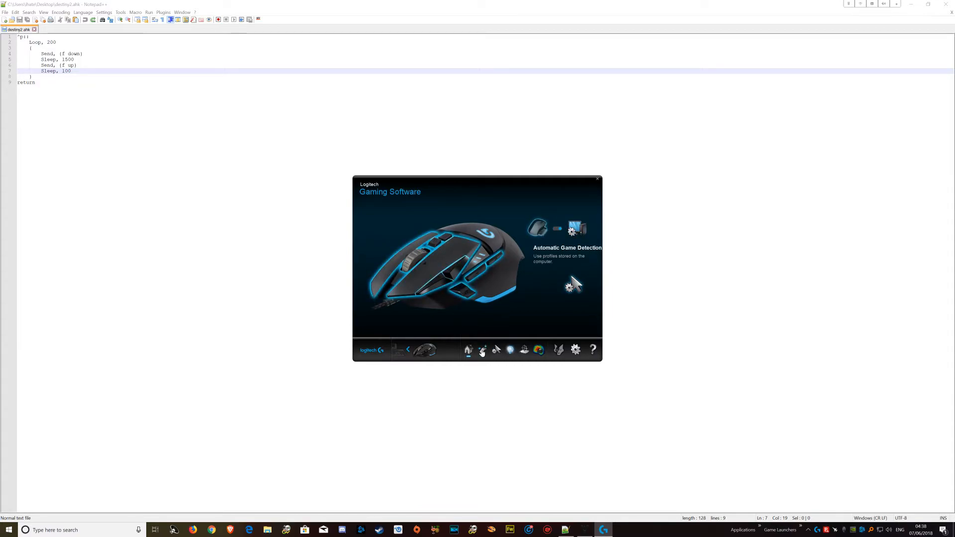
- Select the Destiny 2 profile in the mouse button settings and look through its commands
left_click(482, 352)
left_click(490, 197)
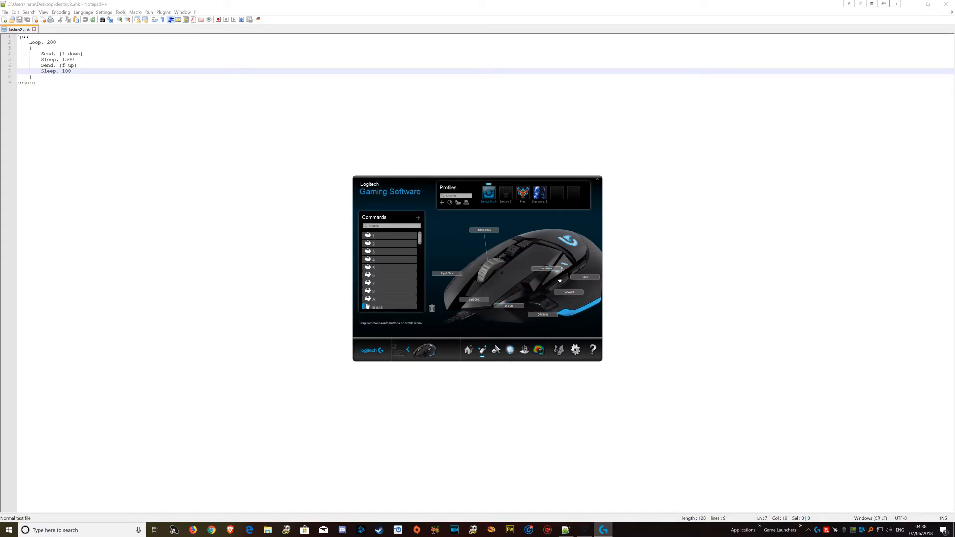
left_click(506, 195)
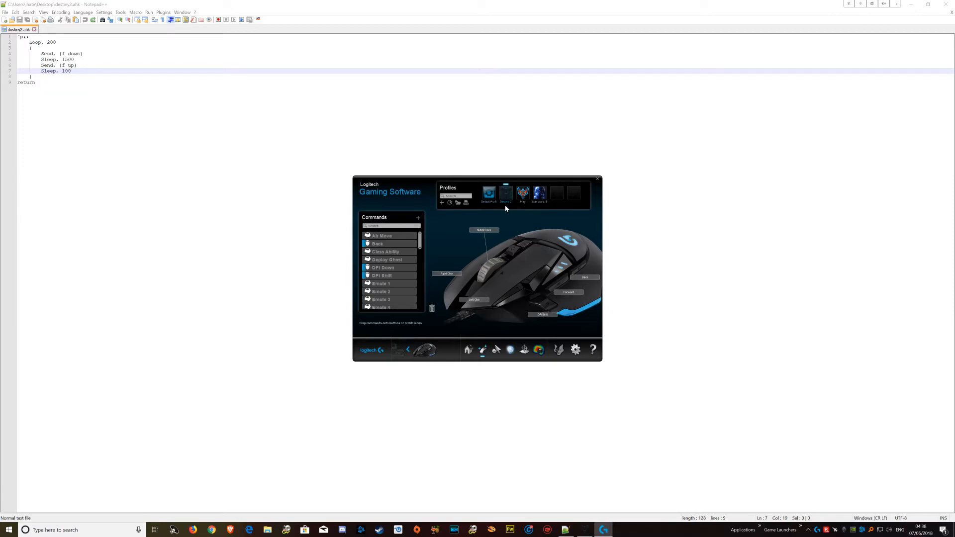
scroll(402, 278, "down", 6)
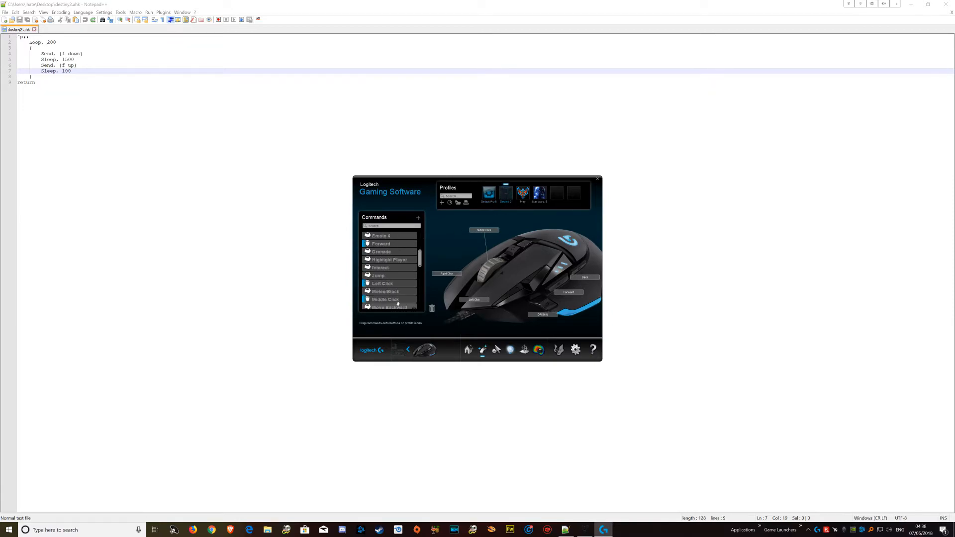
scroll(402, 290, "up", 6)
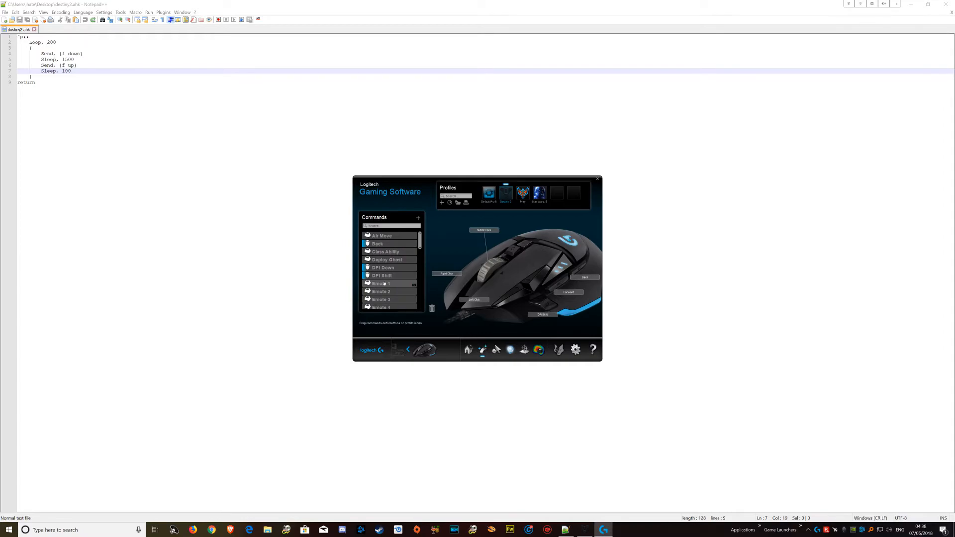
- Create a Multi Key command named "Destiny 2 Shader Function" and record an F keystroke with delays between events
left_click(418, 219)
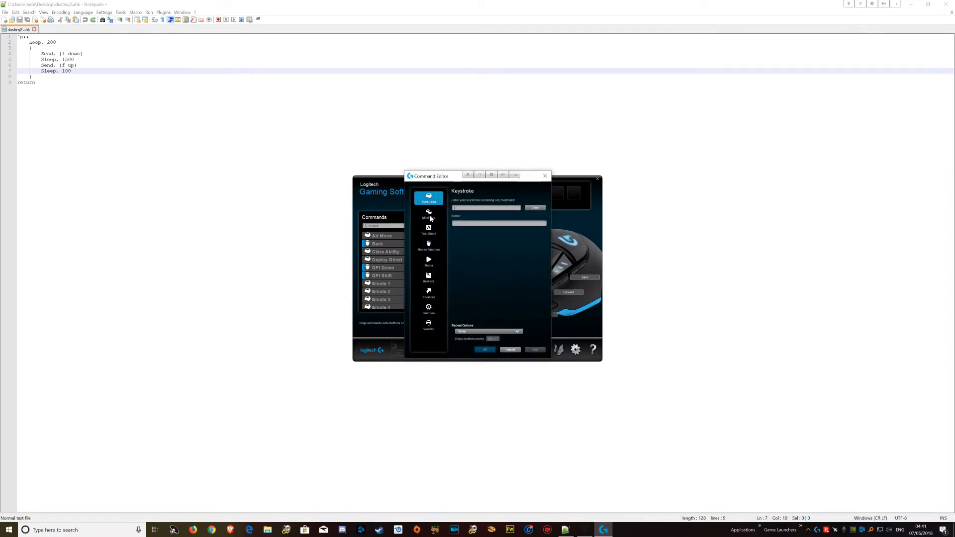
left_click(431, 219)
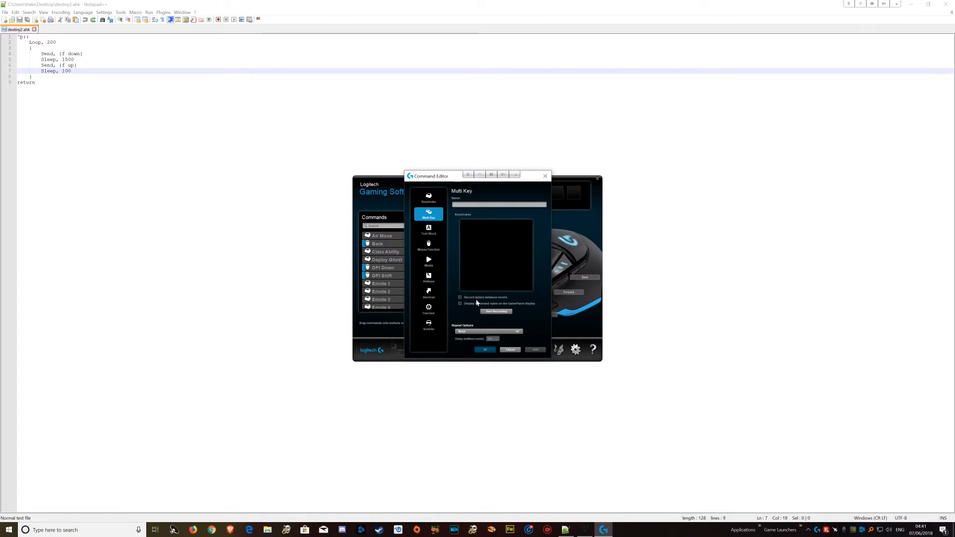
left_click(460, 297)
type("Destiny 2 Shader Function")
left_click(493, 312)
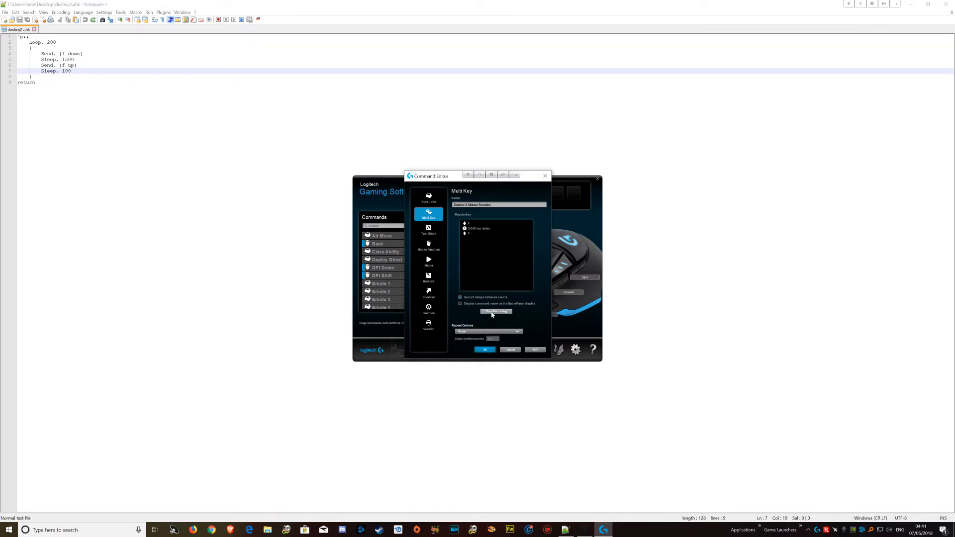
- Set the recorded delay between the keystroke's down and up events to 1.5 seconds
left_click(474, 229)
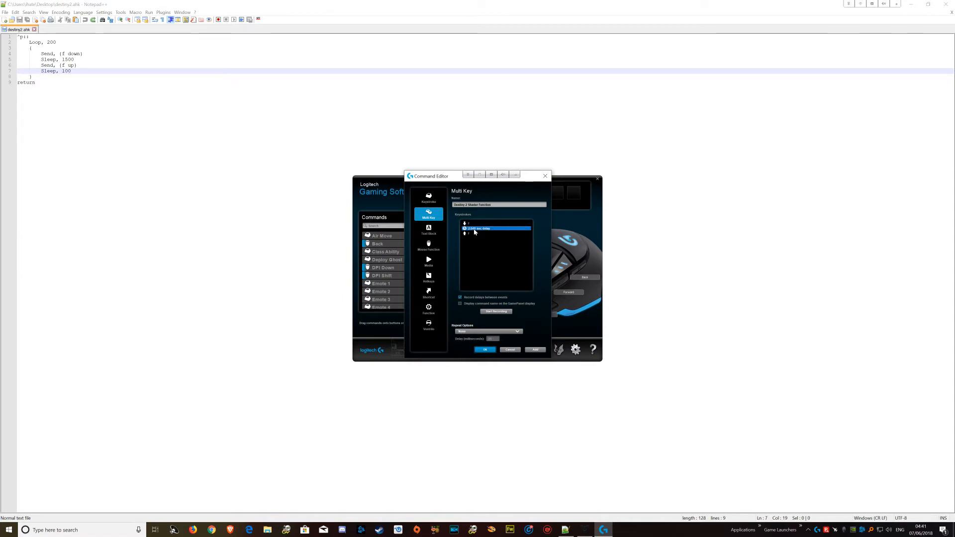
double_click(474, 230)
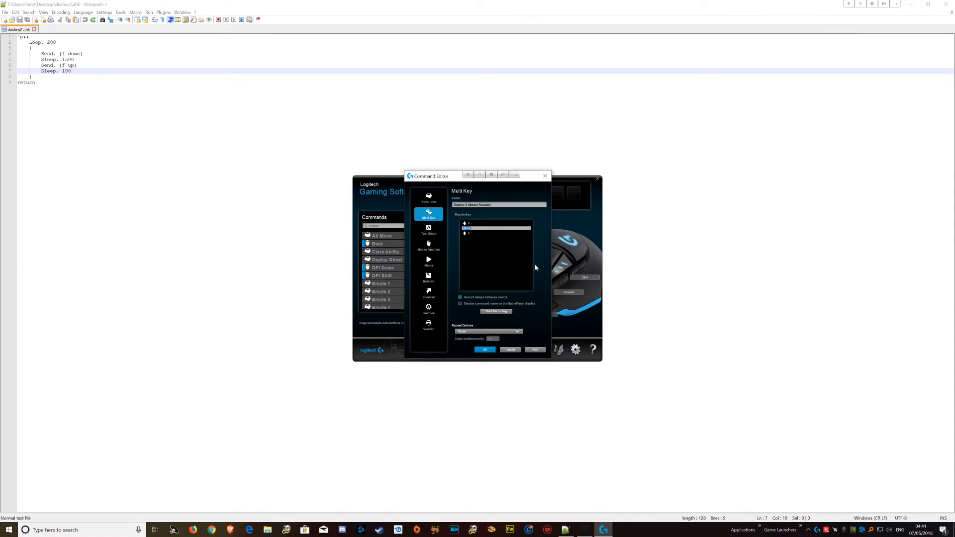
type("1500")
key("Return")
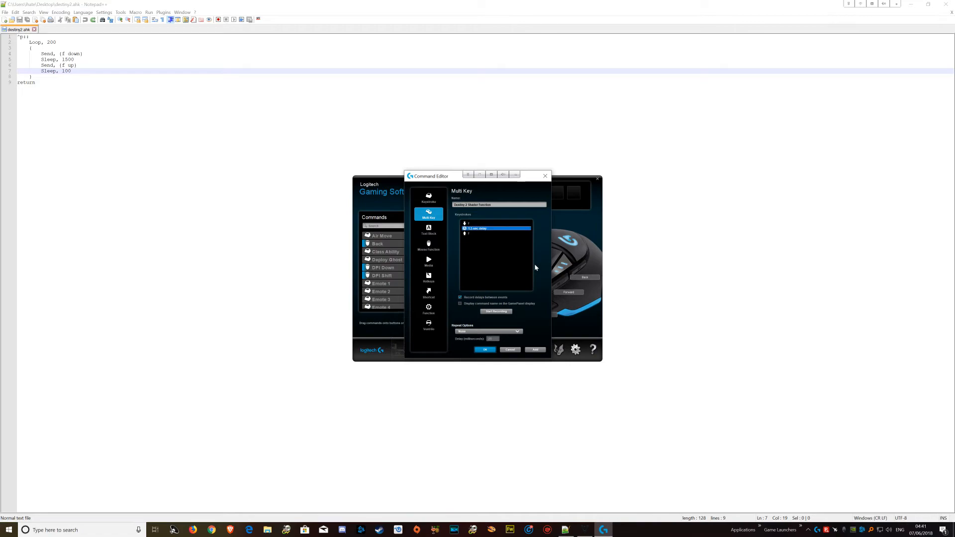
- Set the command's repeat option to Toggle with a delay of 100 milliseconds, save it and close the Command Editor
left_click(474, 332)
scroll(466, 342, "down", 1)
left_click(459, 340)
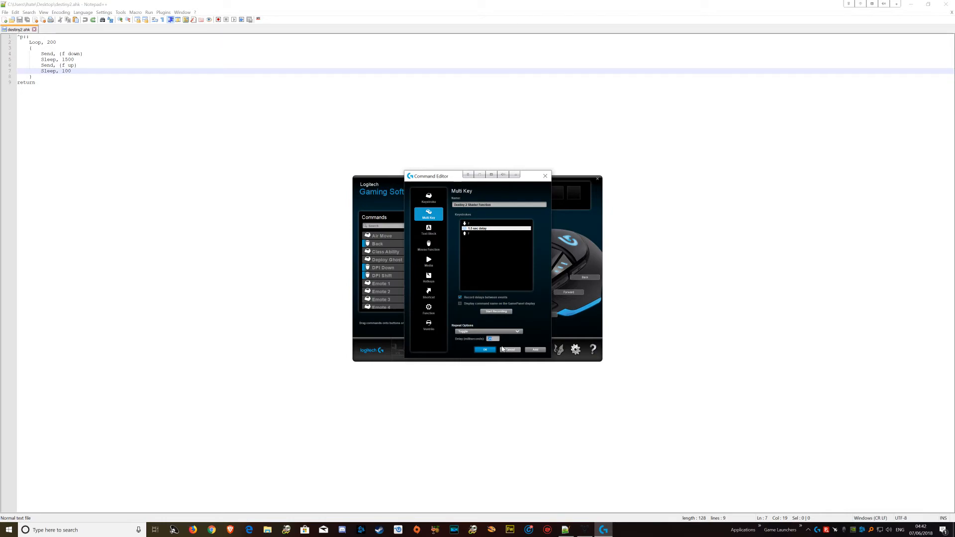
type("100")
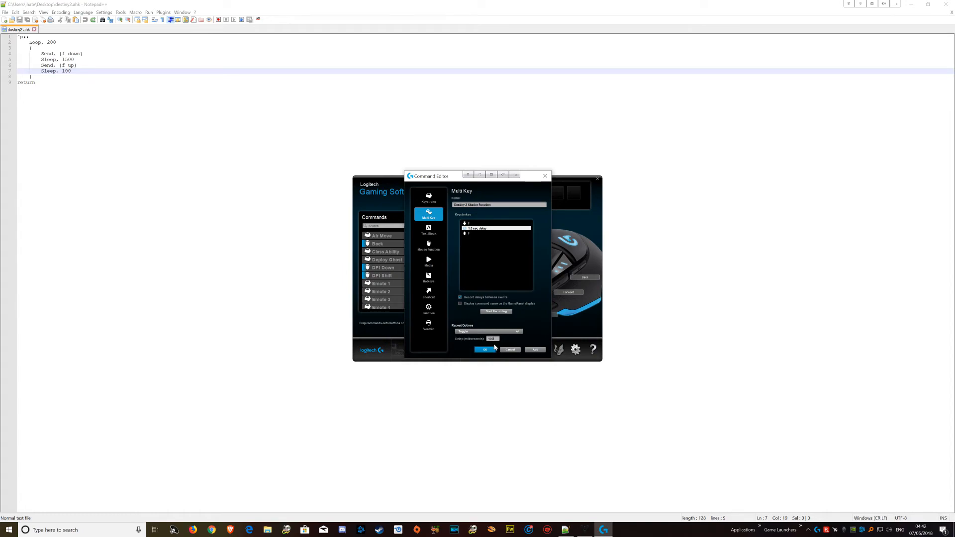
left_click(539, 350)
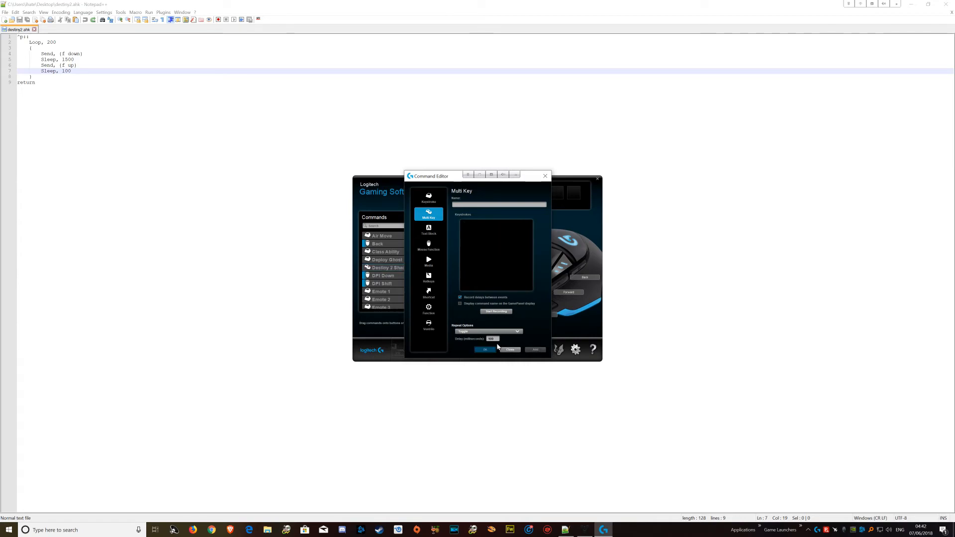
left_click(545, 177)
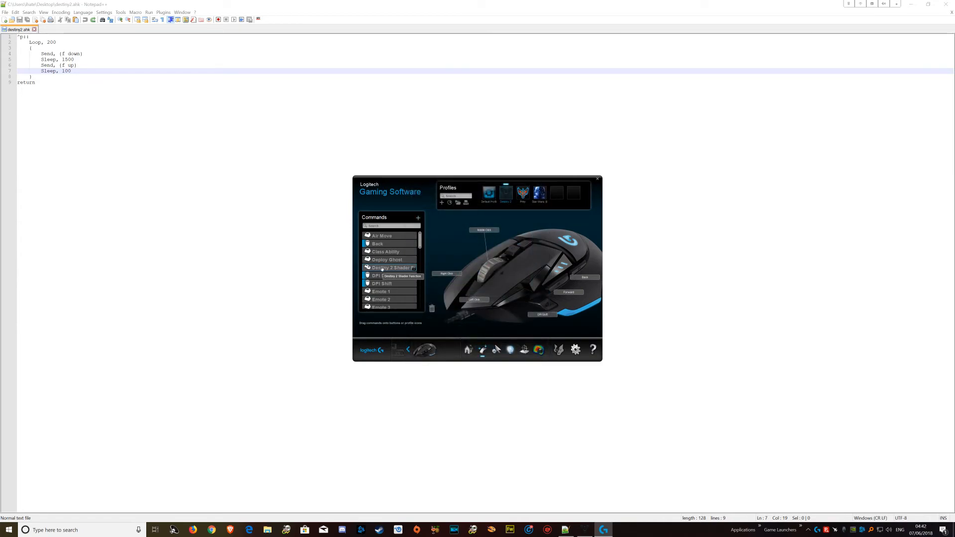
- Assign the Destiny 2 Shader Function command to the mouse's unassigned side button and switch to Destiny 2
left_click_drag(382, 269, 536, 284)
left_click(584, 529)
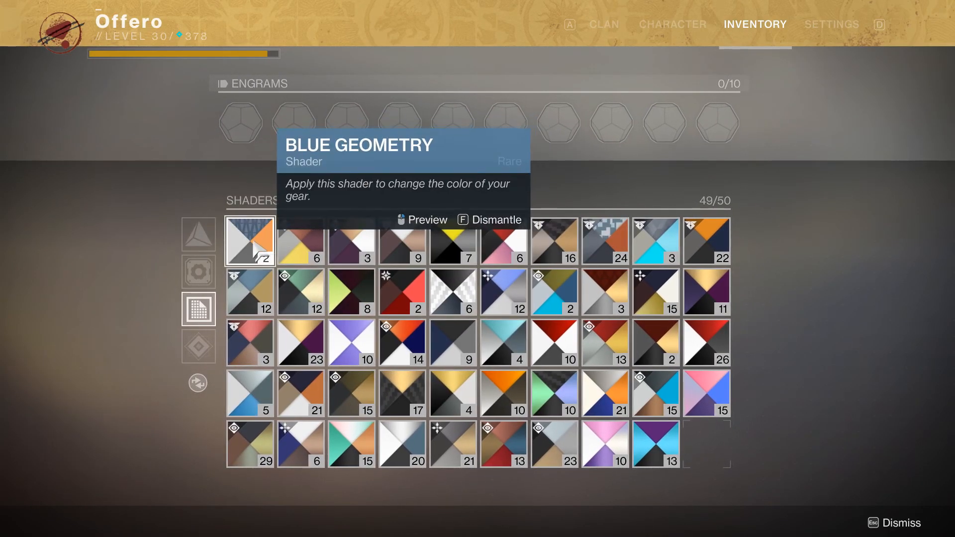
- Dismantle the whole stack of Blue Geometry shaders in the inventory
key("f")
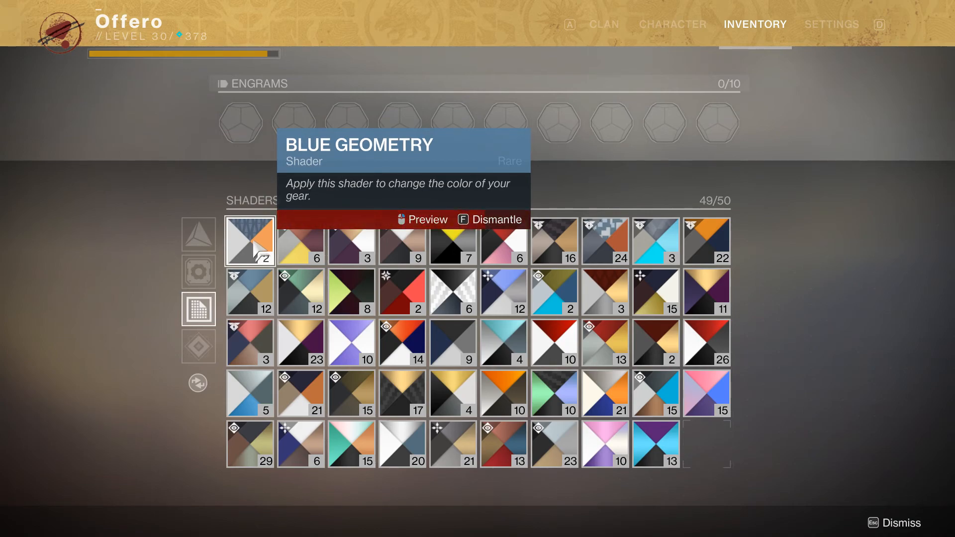
key("f")
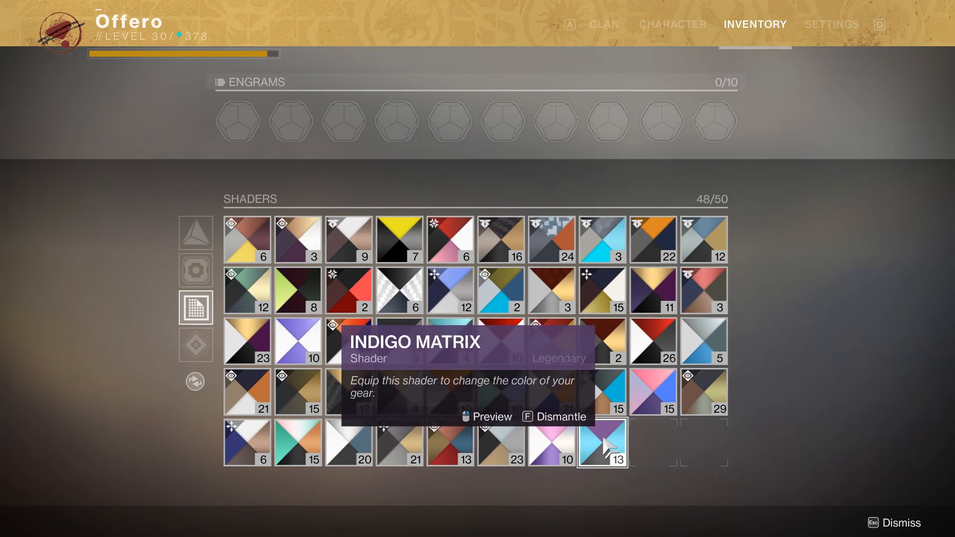
- Dismantle seven Indigo Matrix shaders one after another
key("f")
key("f")
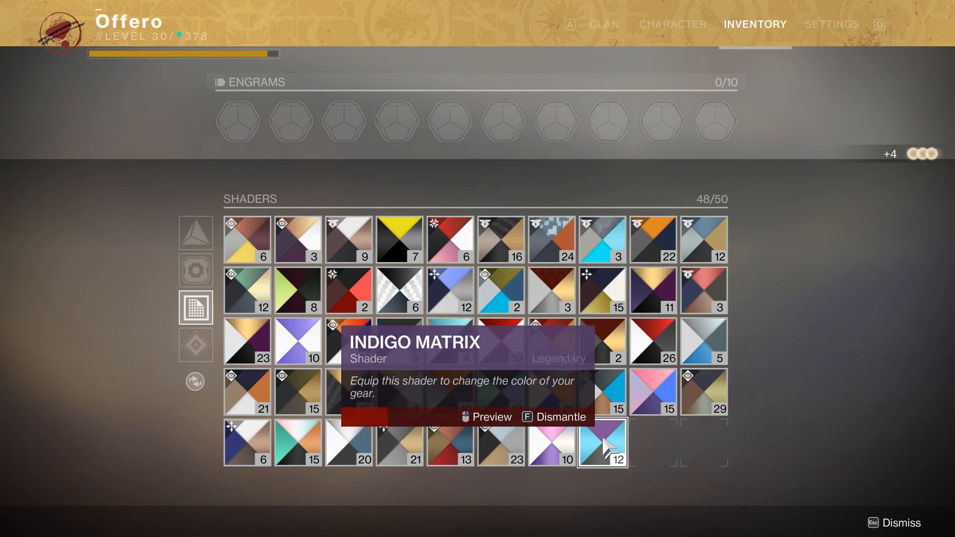
key("f")
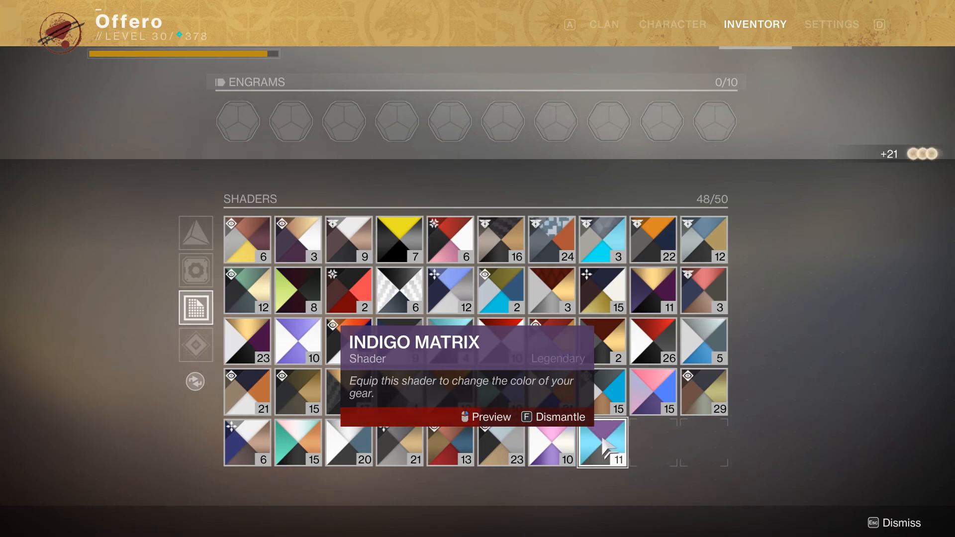
key("f")
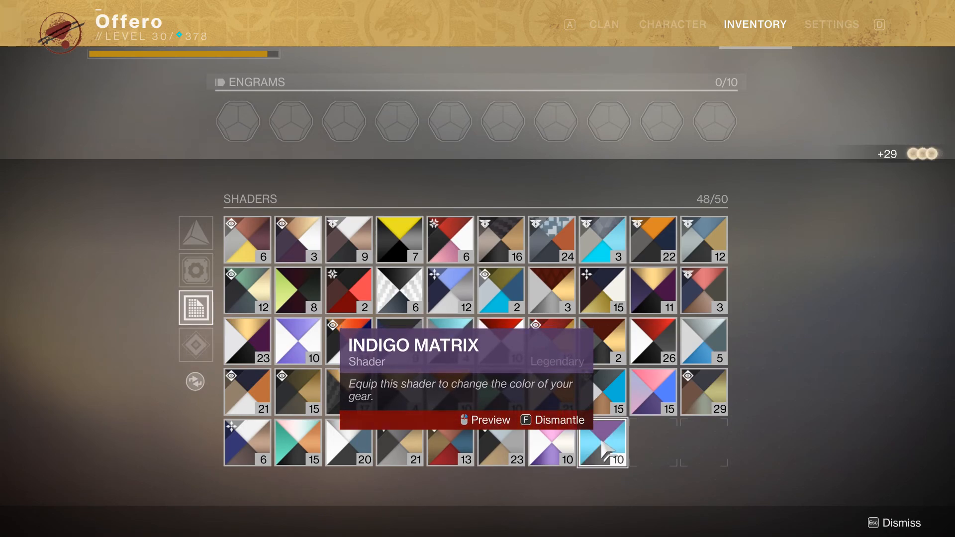
key("f")
key("f")
key("f")
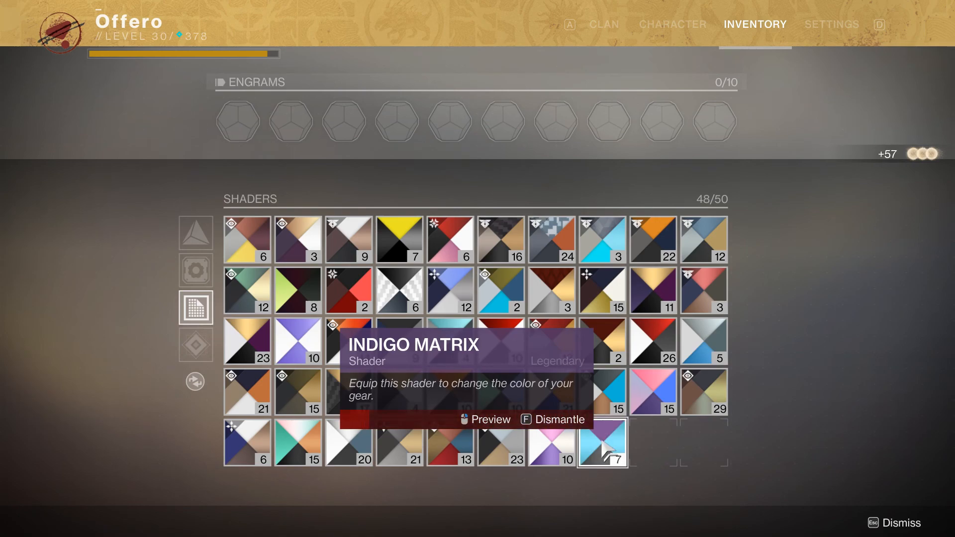
key("f")
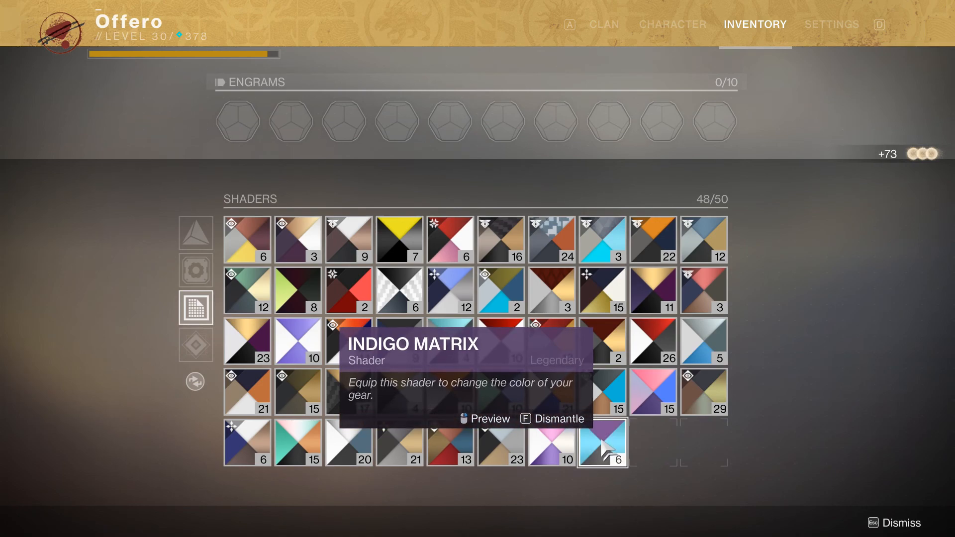